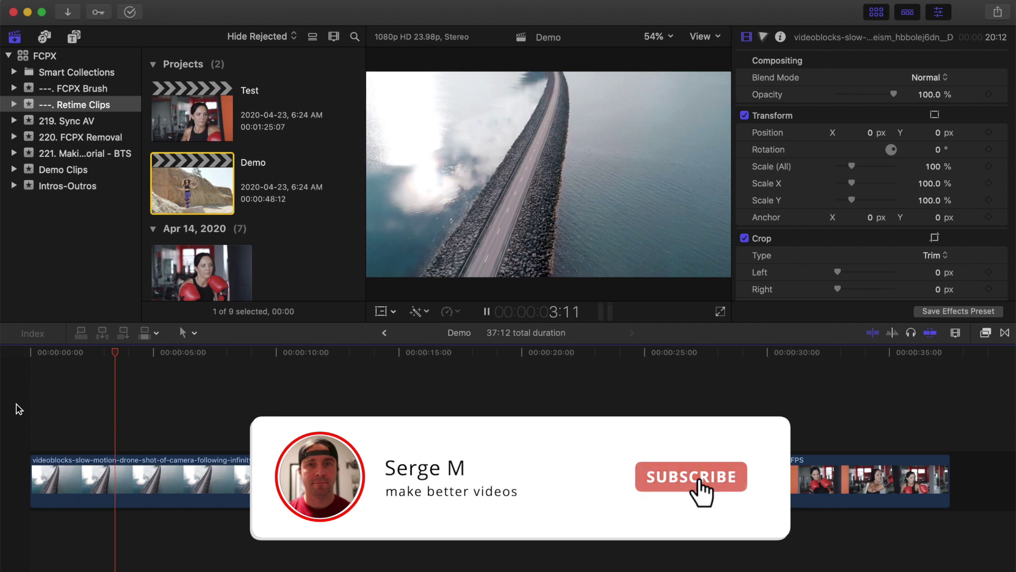
# Step: Stop playback and set the drone clip to Fast 4x (400%), shortening it to 05:03
pyautogui.press('space')
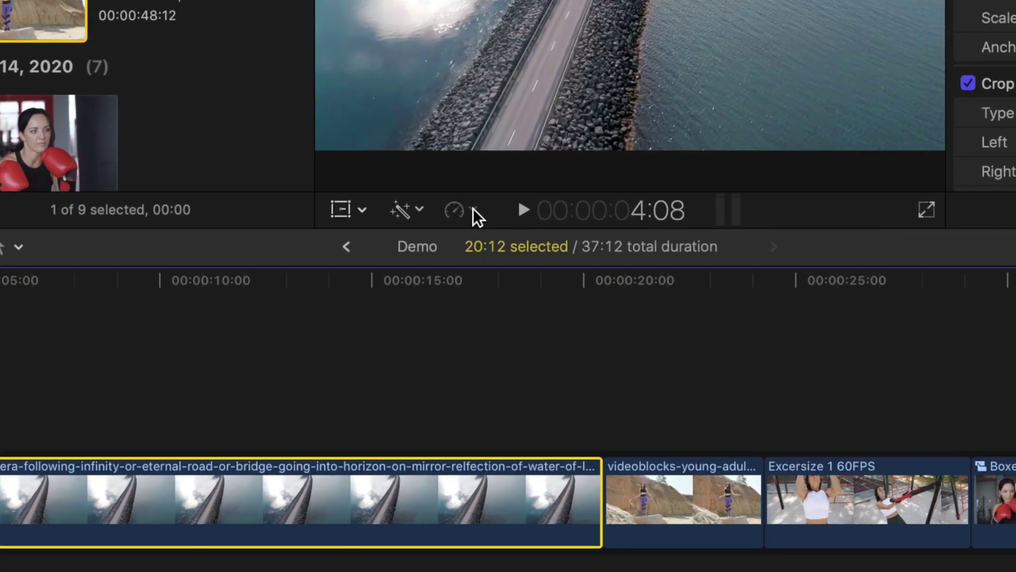
pyautogui.click(457, 311)
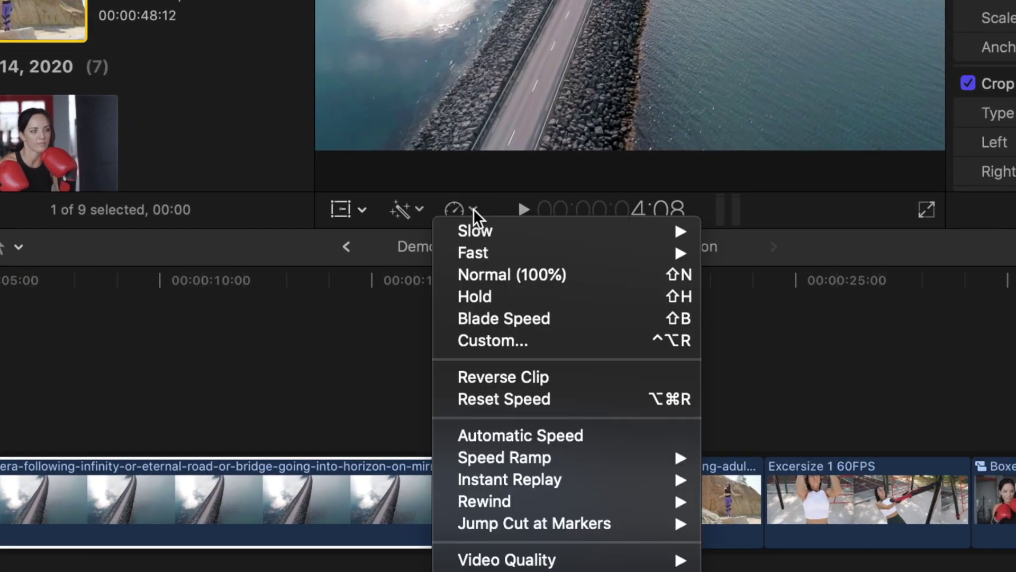
pyautogui.moveTo(485, 257)
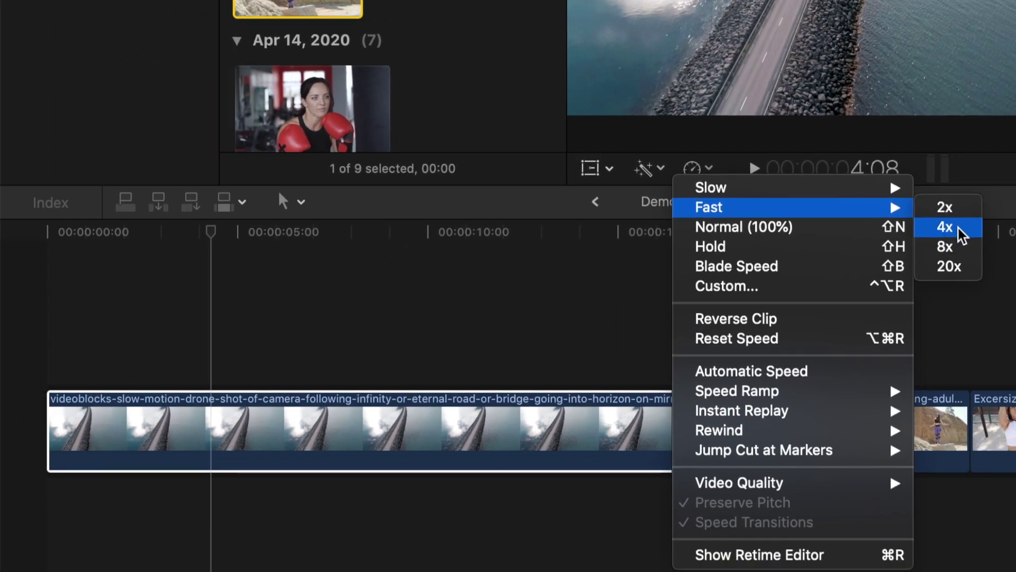
pyautogui.click(958, 227)
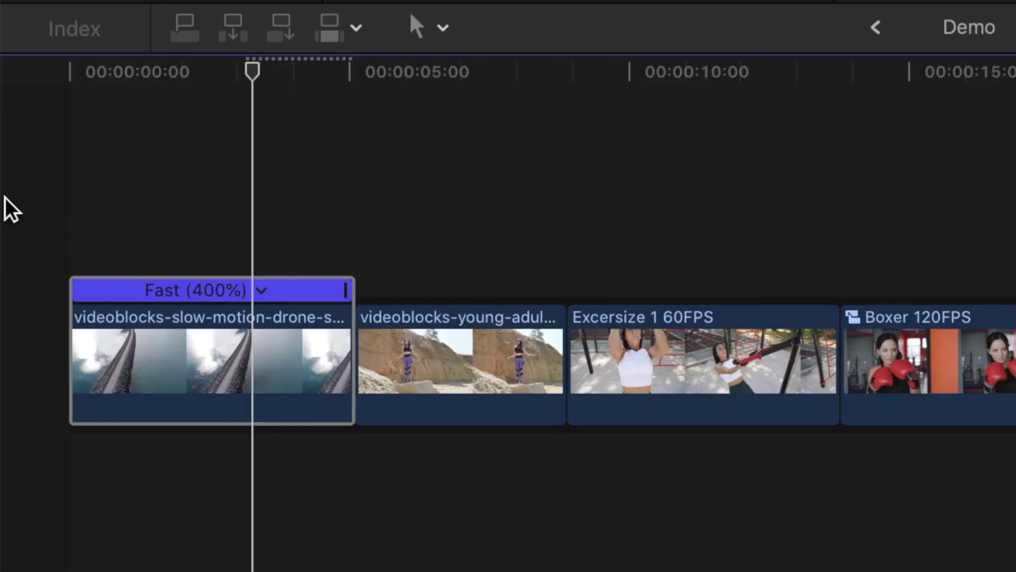
# Step: Set the drone clip to Fast 2x, then drag its retime handle to reach 269%
pyautogui.press('super+r')
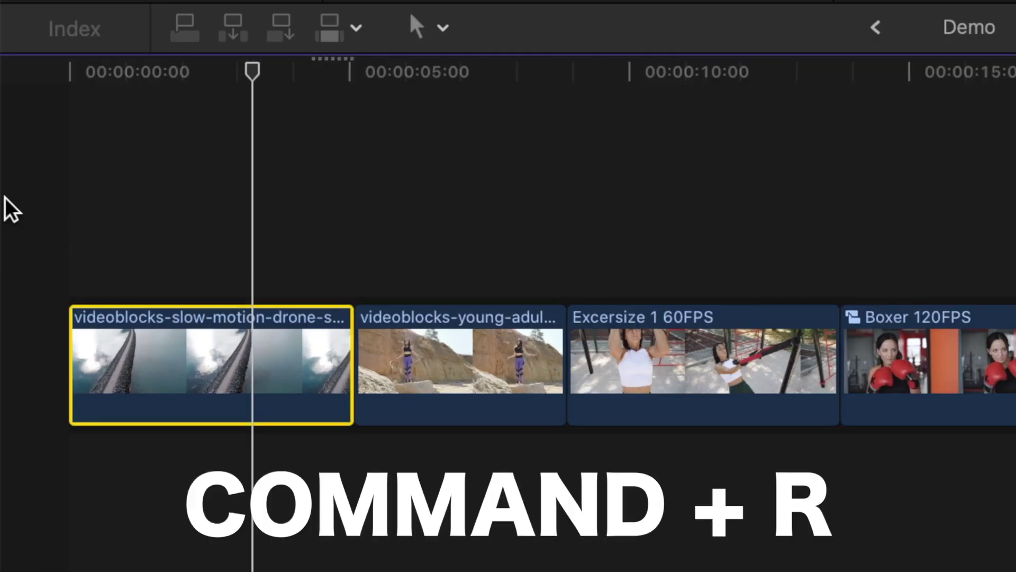
pyautogui.press('super+r')
pyautogui.press('super+r')
pyautogui.press('super+r')
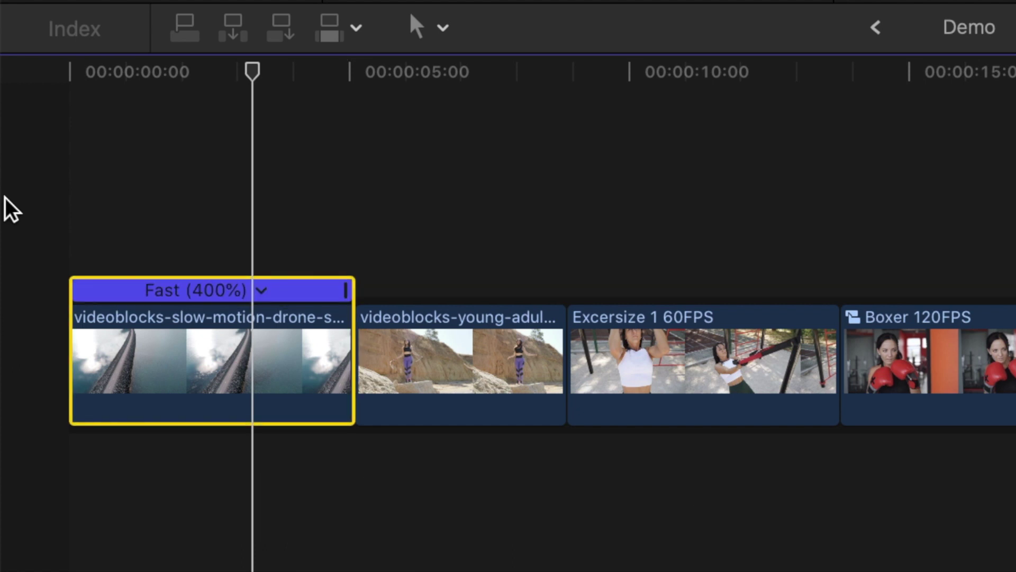
pyautogui.click(261, 291)
pyautogui.moveTo(343, 356)
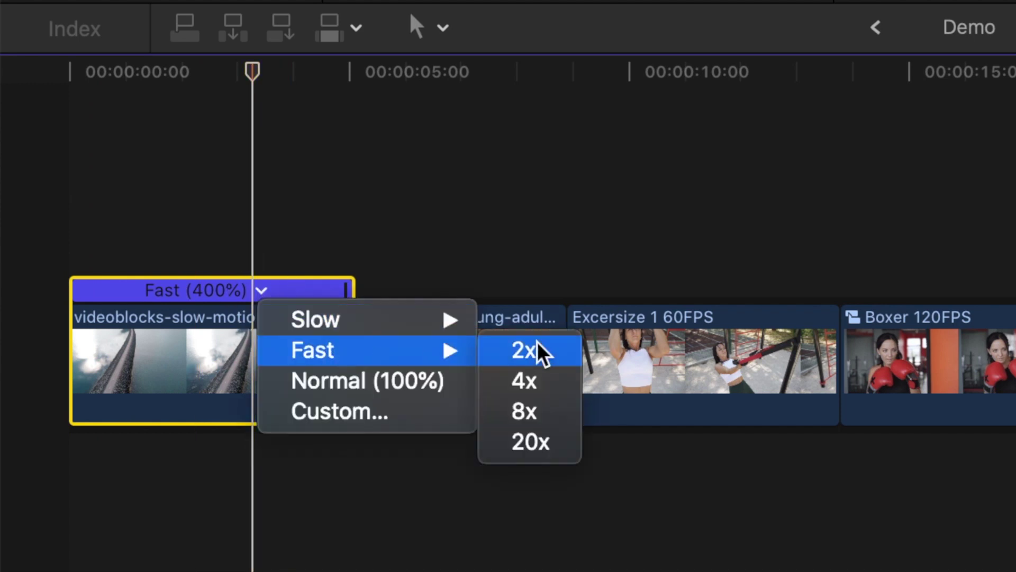
pyautogui.click(524, 350)
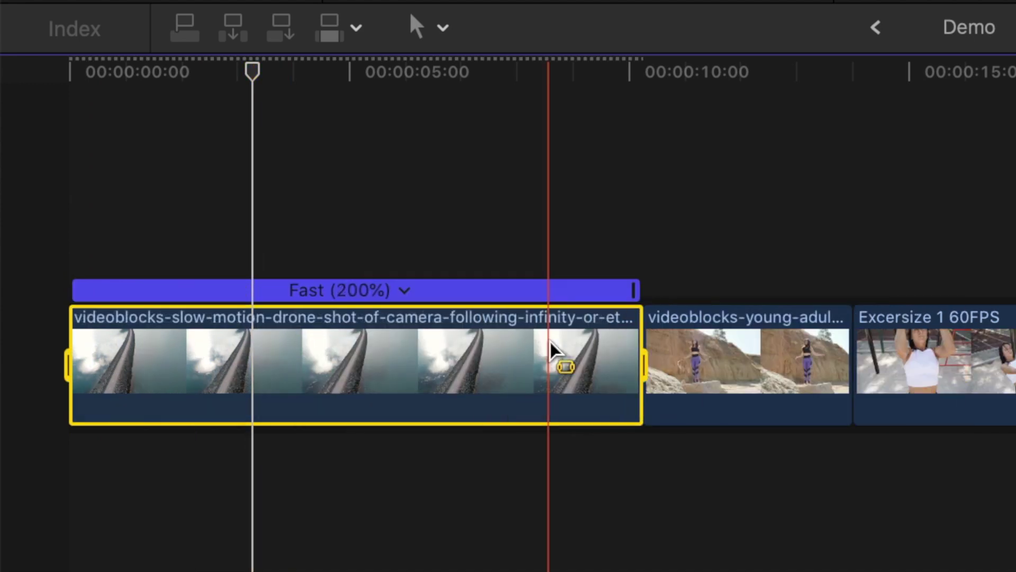
pyautogui.moveTo(633, 290); pyautogui.dragTo(486, 302)
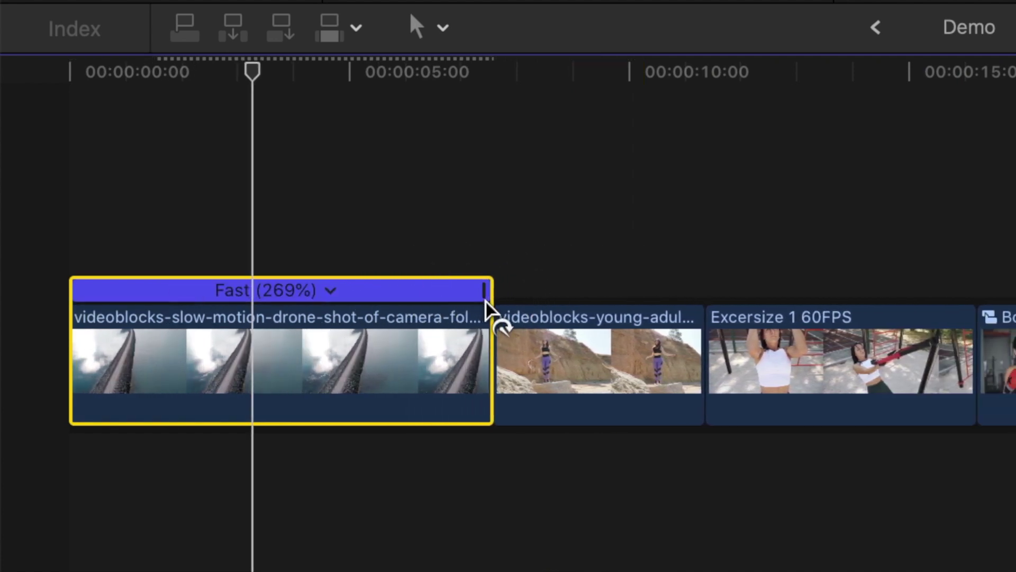
# Step: Open the drone clip's custom speed settings, keep it forward, and set Rate to 300%
pyautogui.click(330, 290)
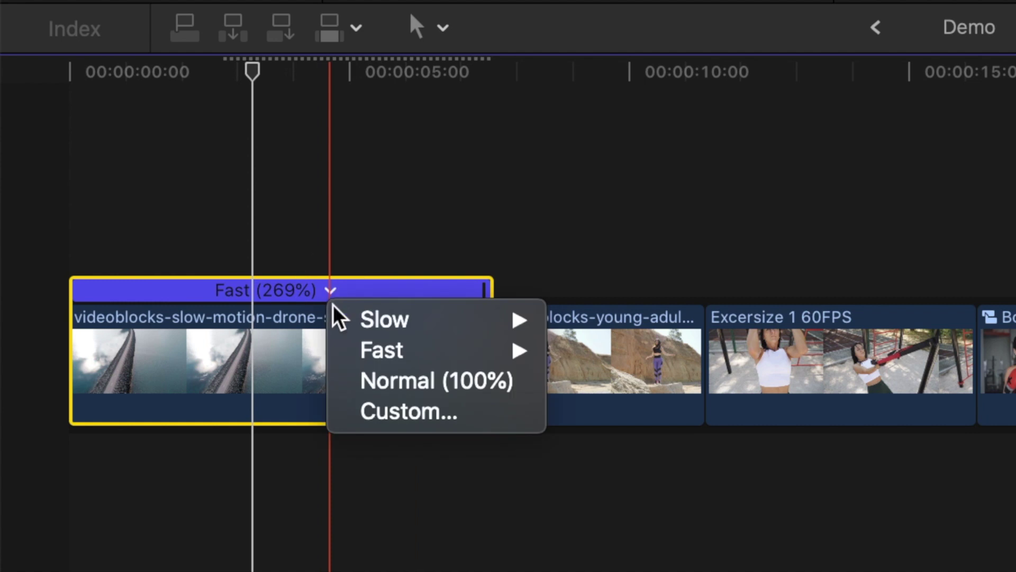
pyautogui.click(469, 418)
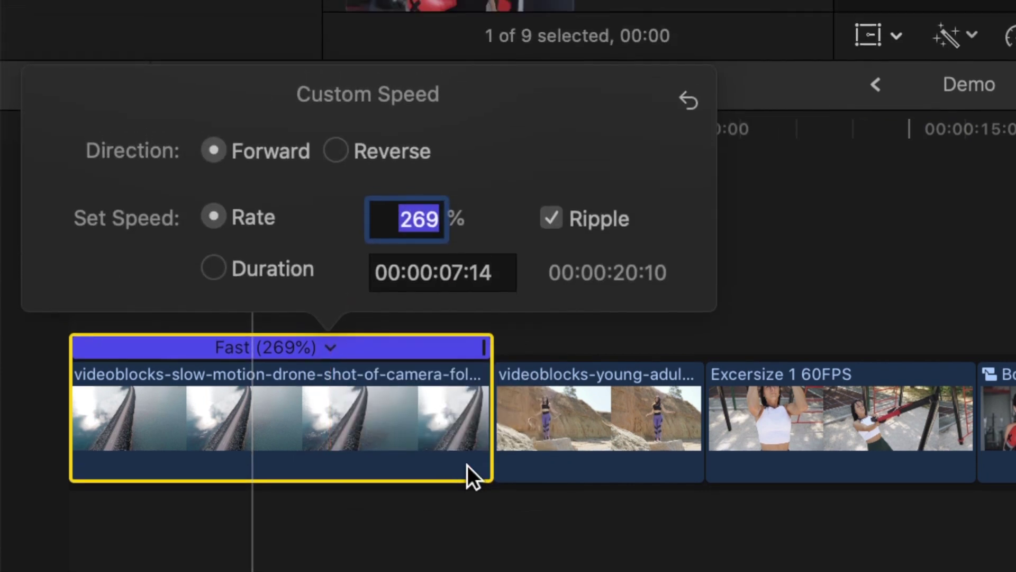
pyautogui.press('Return')
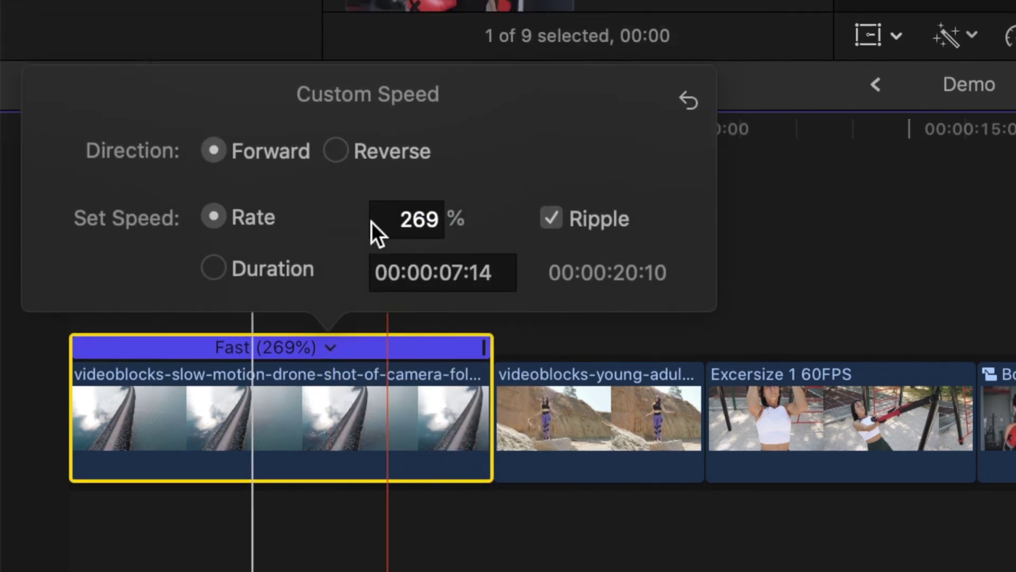
pyautogui.click(336, 153)
pyautogui.click(213, 152)
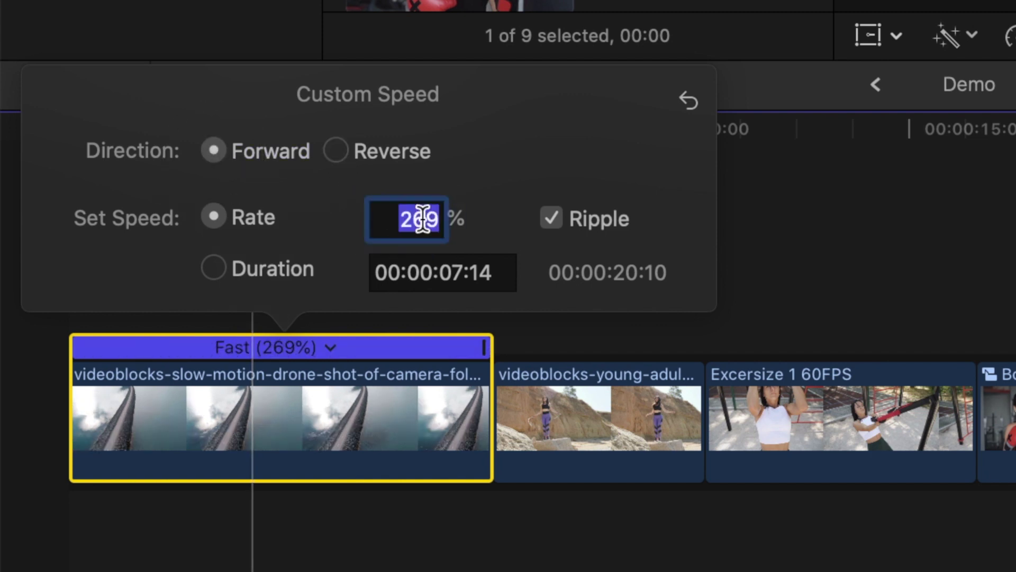
pyautogui.write('300')
pyautogui.press('Return')
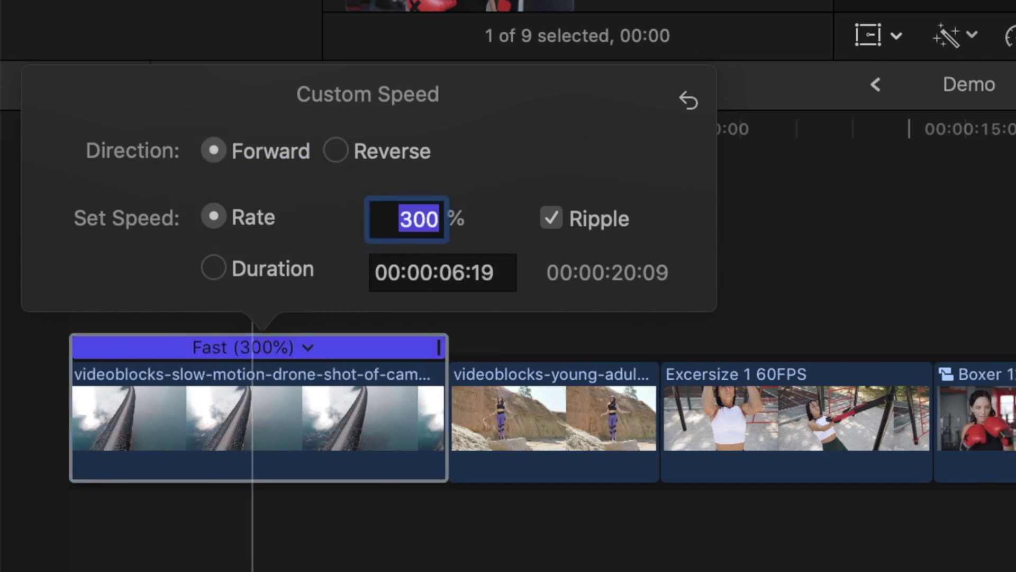
# Step: Set the drone clip's duration to 5 seconds, giving Fast (407%)
pyautogui.click(215, 268)
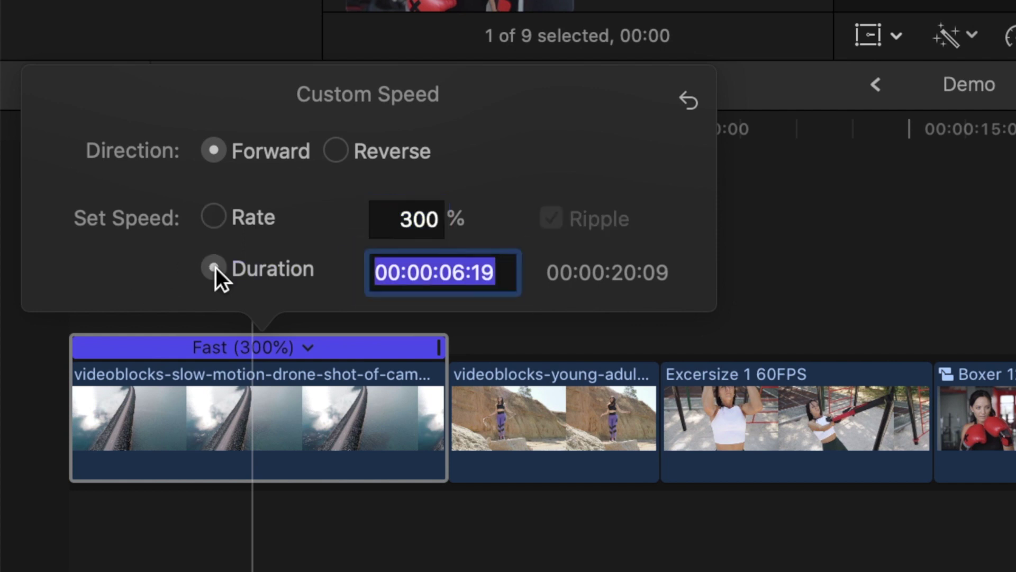
pyautogui.write('5')
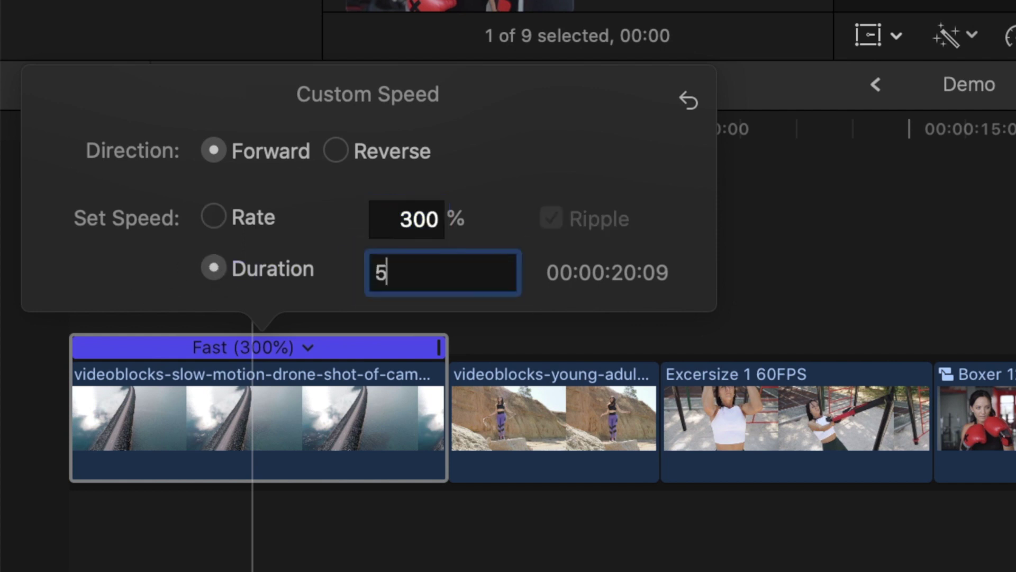
pyautogui.write('.')
pyautogui.press('Return')
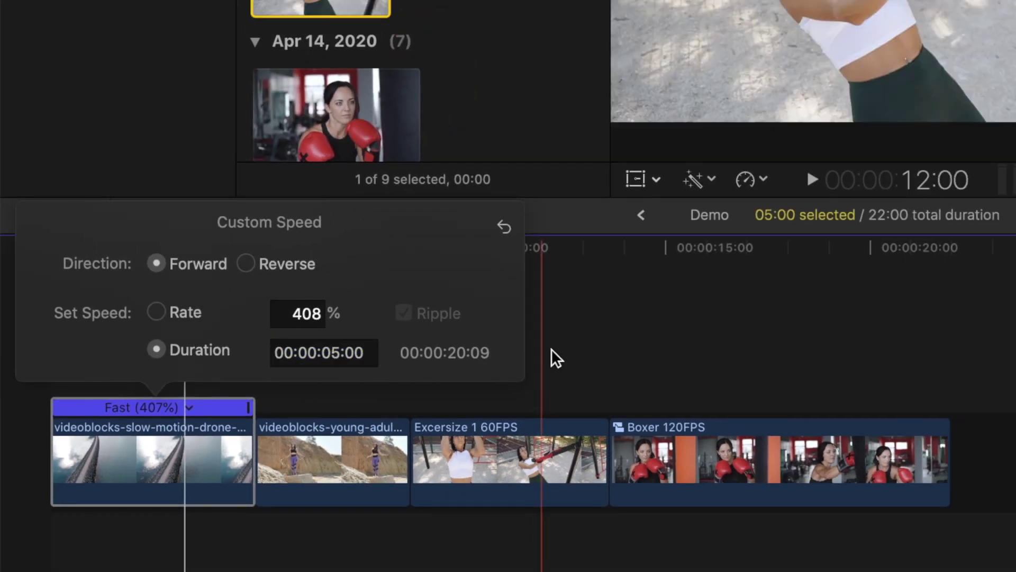
pyautogui.click(551, 356)
pyautogui.click(171, 455)
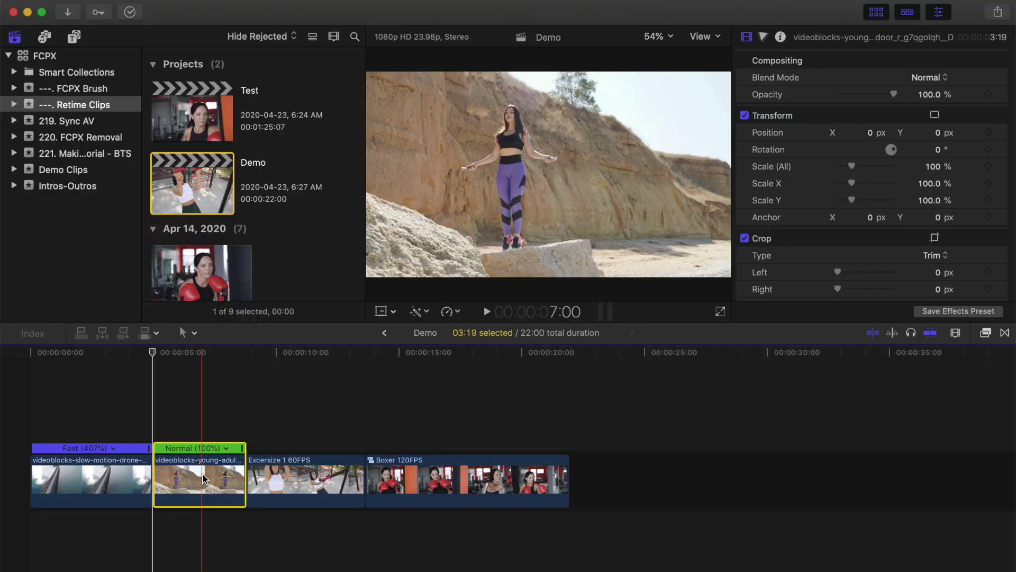
# Step: Slow the rope-skipping clip to 25%, stretching it to 15:04 and Demo to 33:09
pyautogui.click(226, 448)
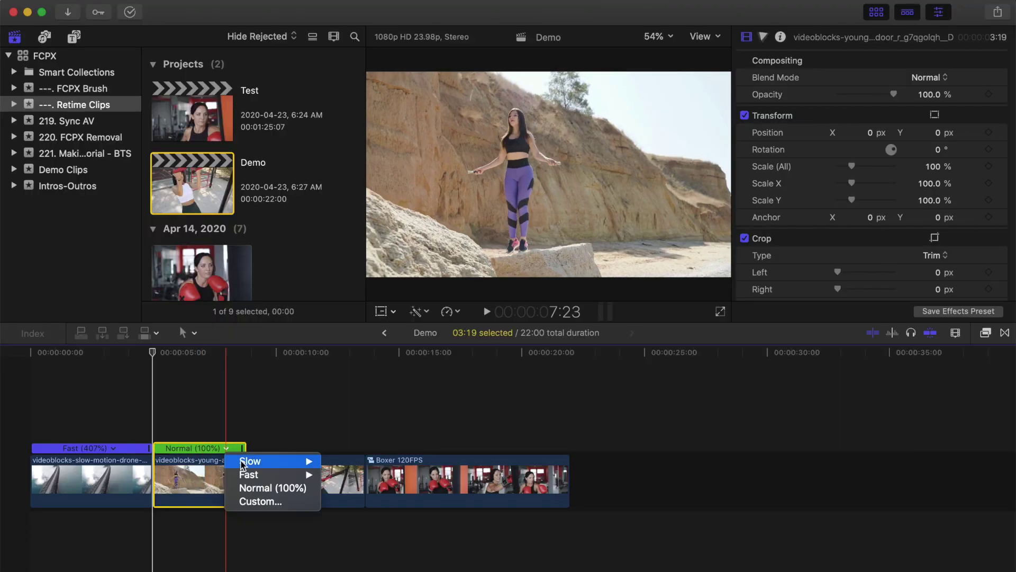
pyautogui.moveTo(257, 466)
pyautogui.click(354, 463)
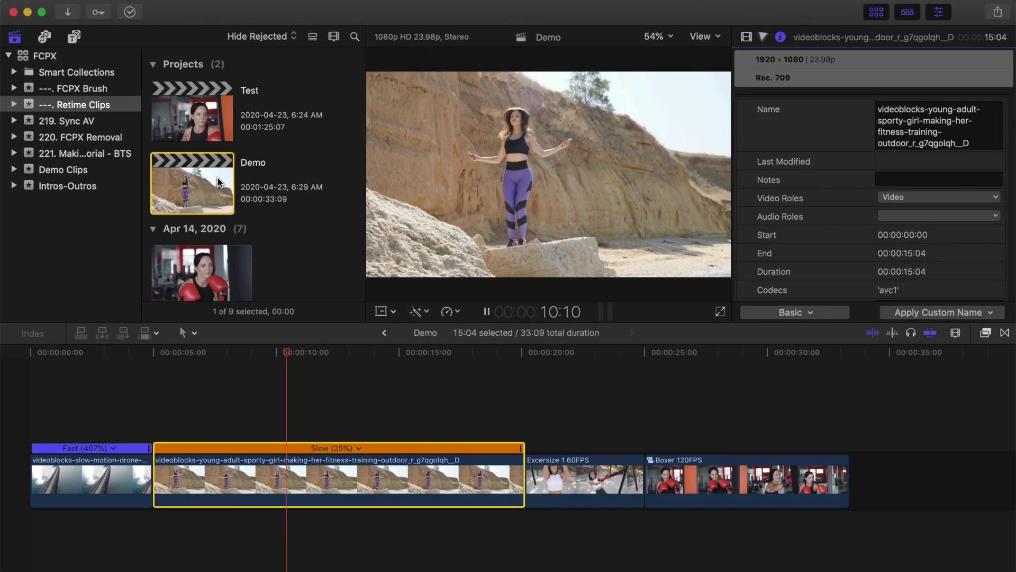
pyautogui.click(211, 180)
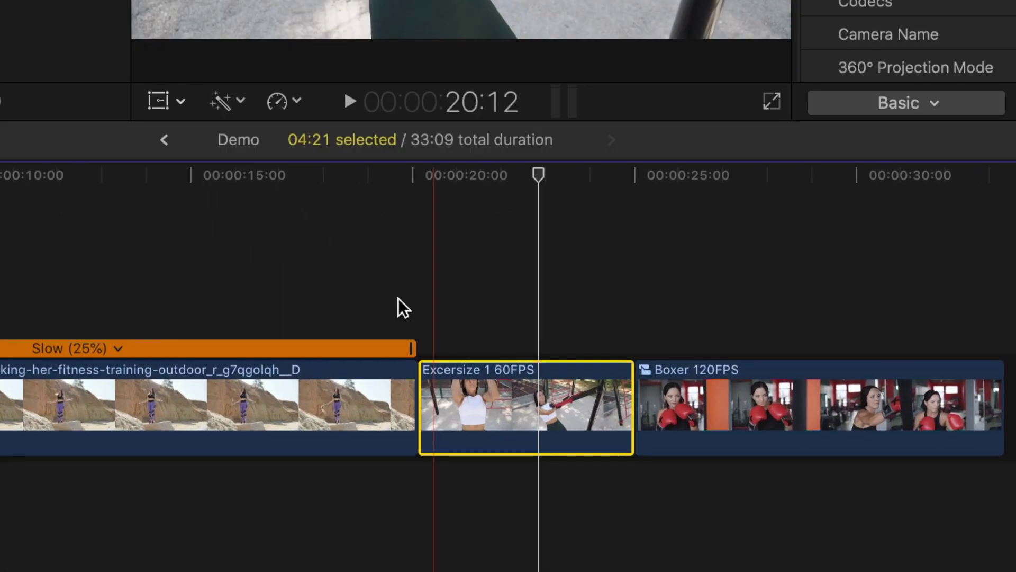
# Step: Apply Automatic Speed to the Excersize 1 60FPS clip, giving Slow (40%)
pyautogui.click(299, 101)
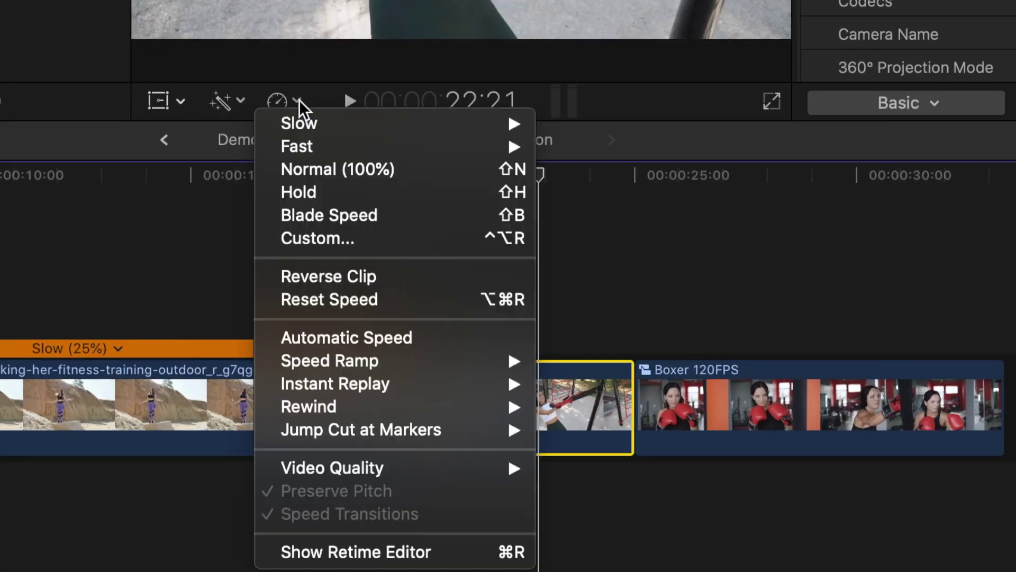
pyautogui.click(437, 348)
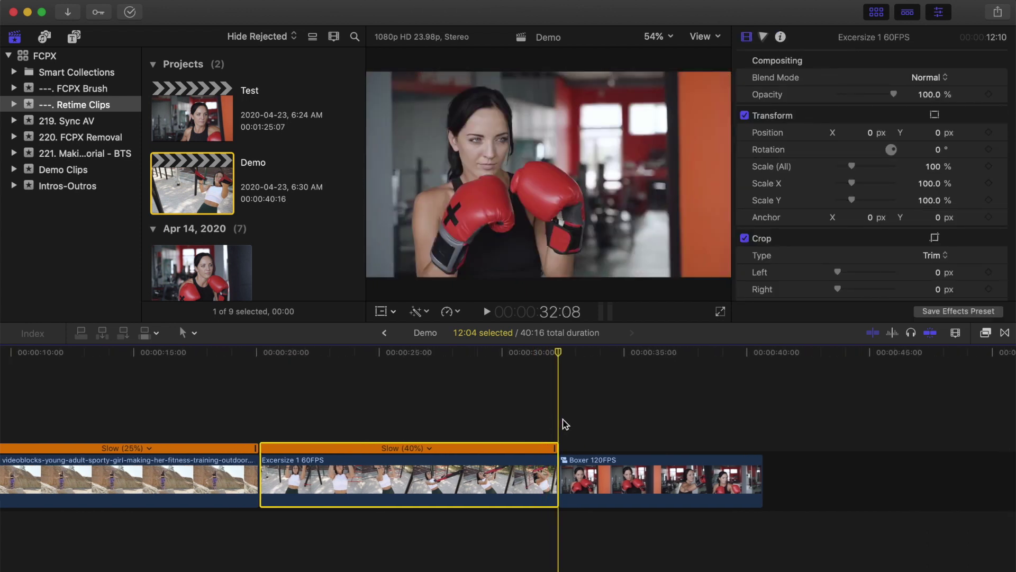
# Step: Give the Boxer 120FPS clip a custom 20% rate, lengthening it to 41:20
pyautogui.press('space')
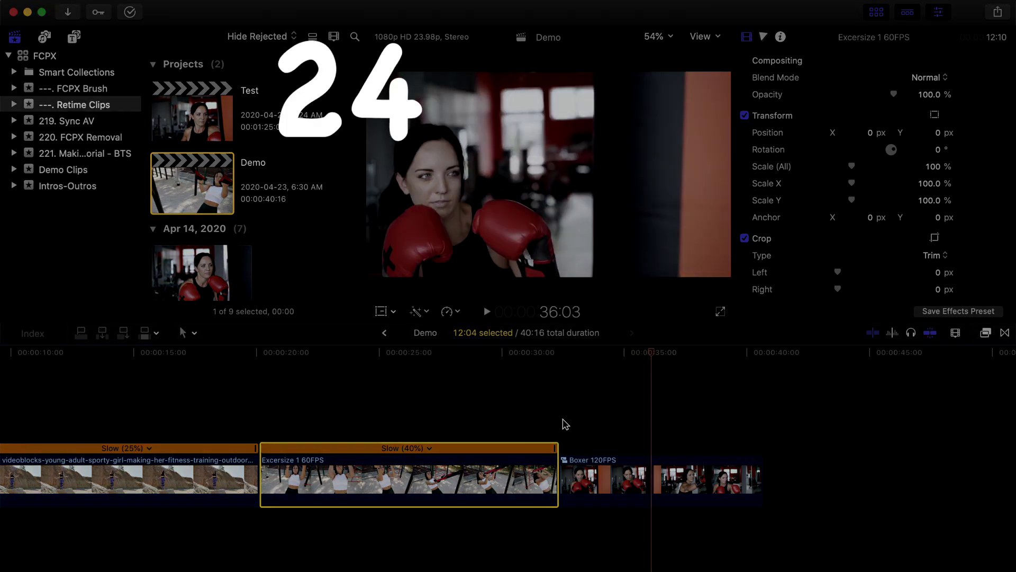
pyautogui.press('space')
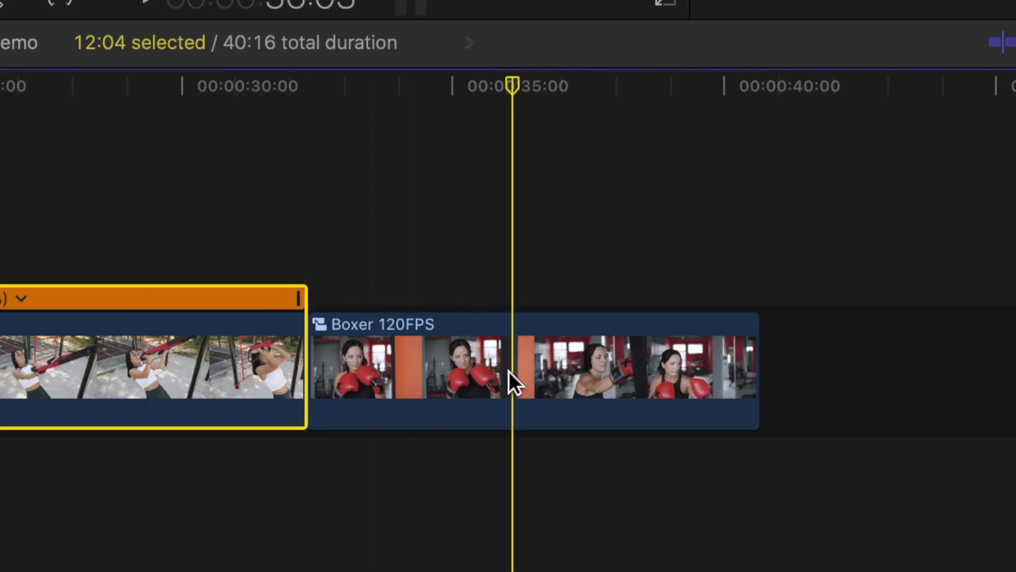
pyautogui.click(651, 481)
pyautogui.press('super+r')
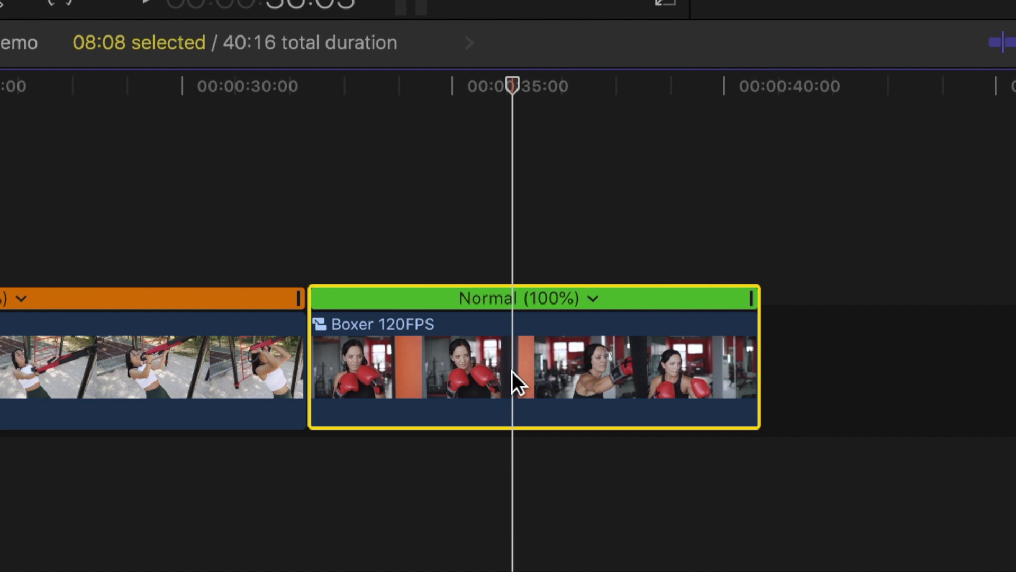
pyautogui.click(593, 298)
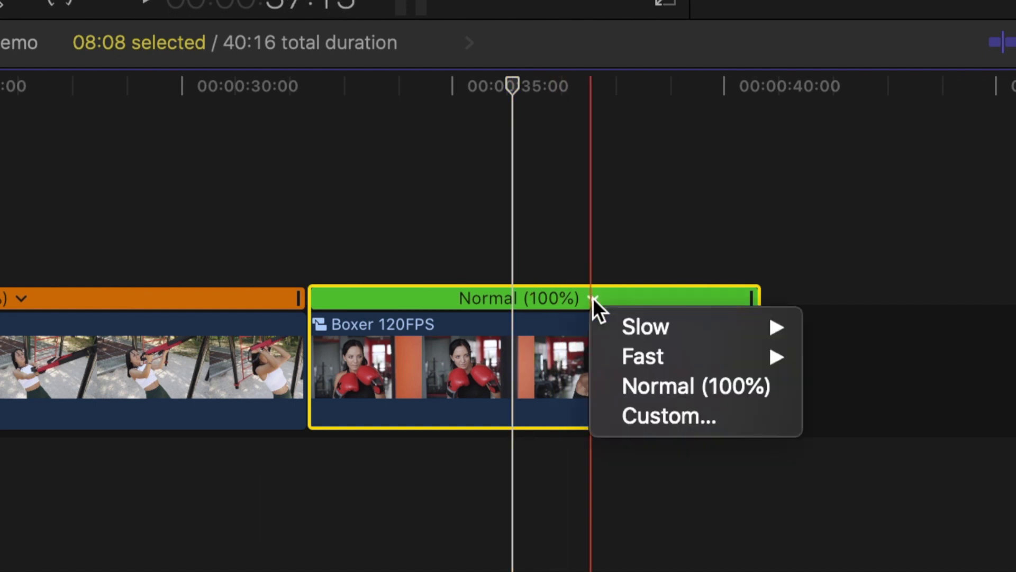
pyautogui.click(650, 413)
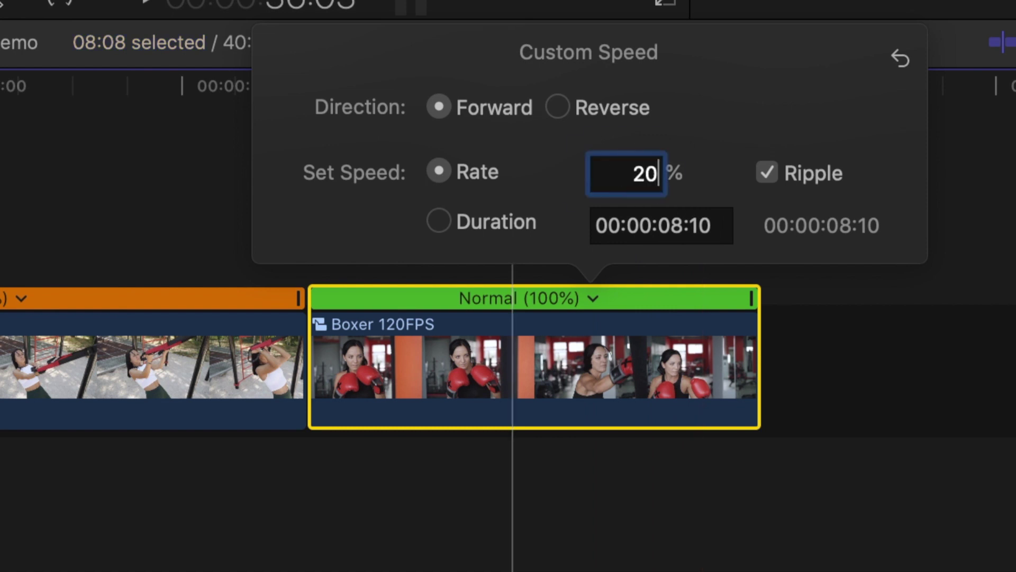
pyautogui.write('20')
pyautogui.press('Return')
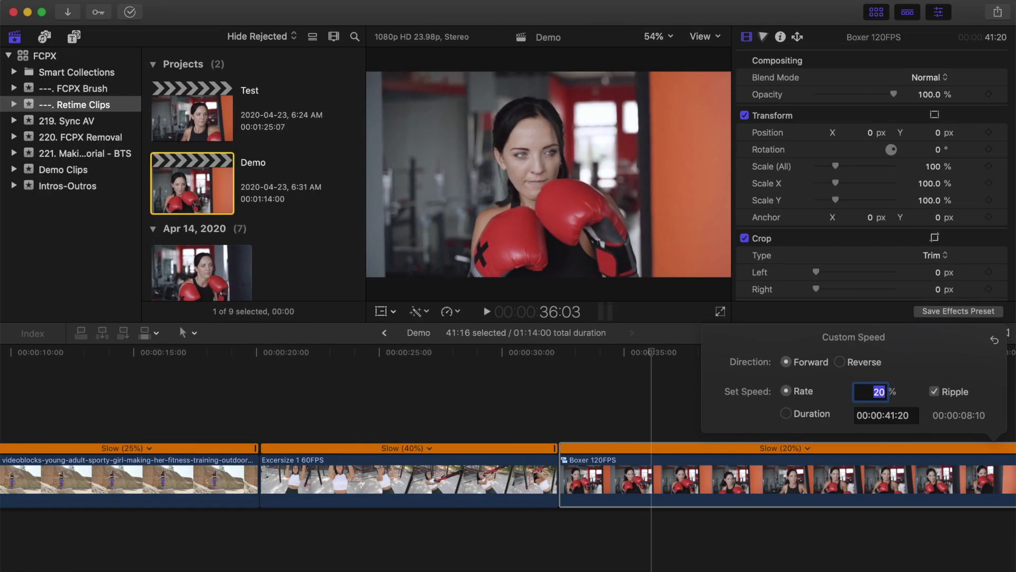
pyautogui.click(598, 396)
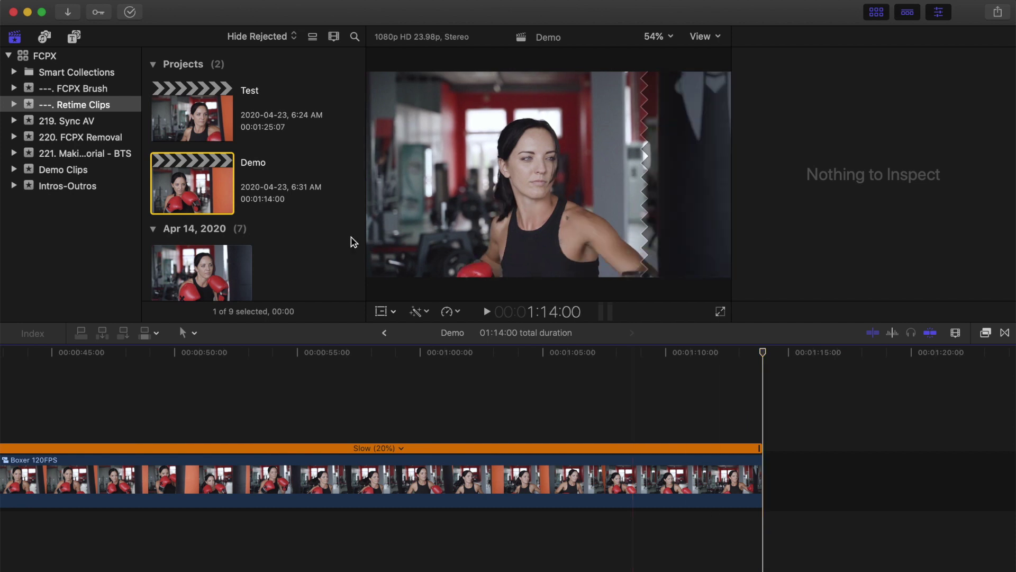
# Step: Append a second Boxer 120FPS clip from the browser and park the playhead inside it
pyautogui.scroll(-6, 338, 243)
pyautogui.click(206, 238)
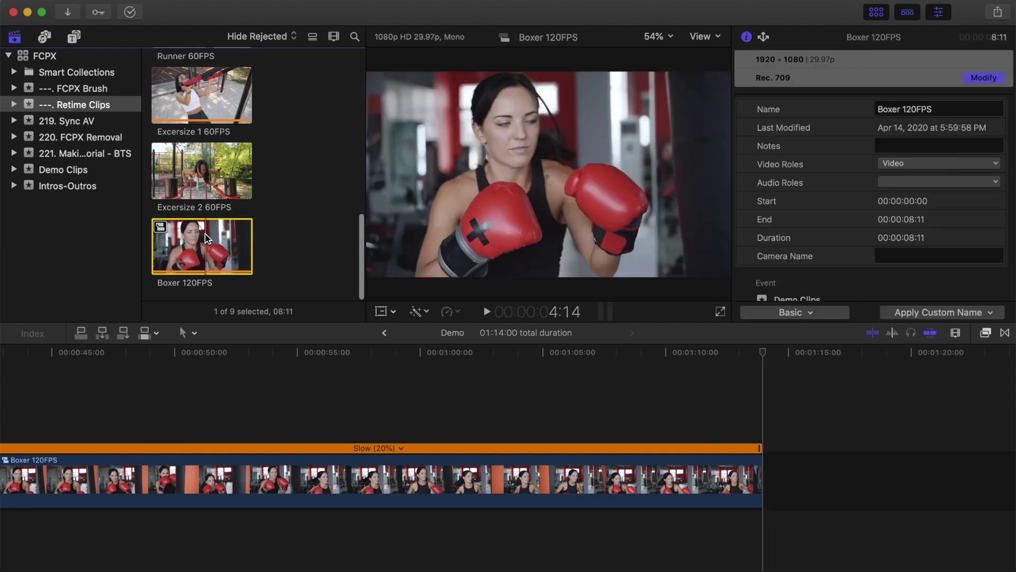
pyautogui.press('e')
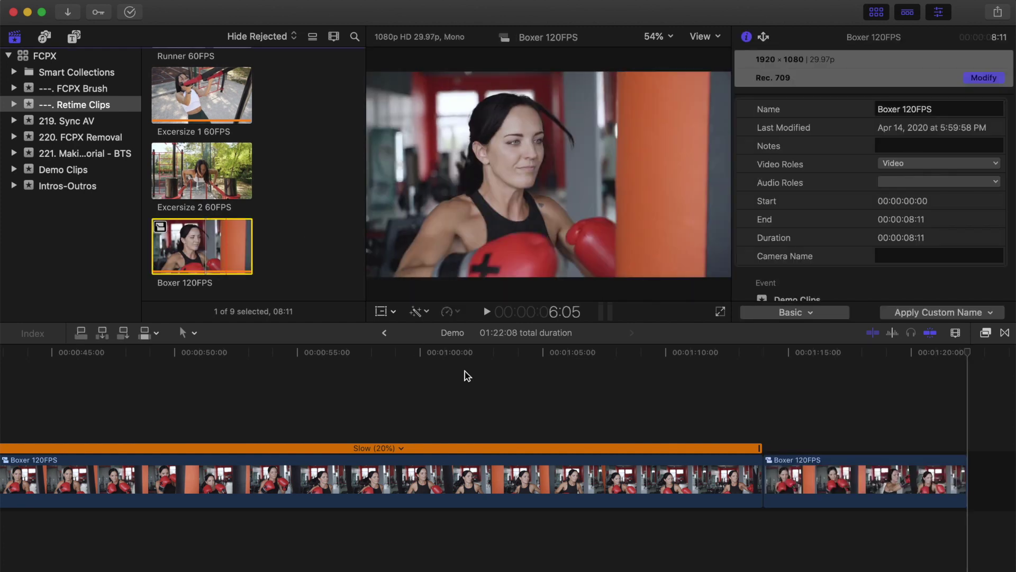
pyautogui.click(554, 416)
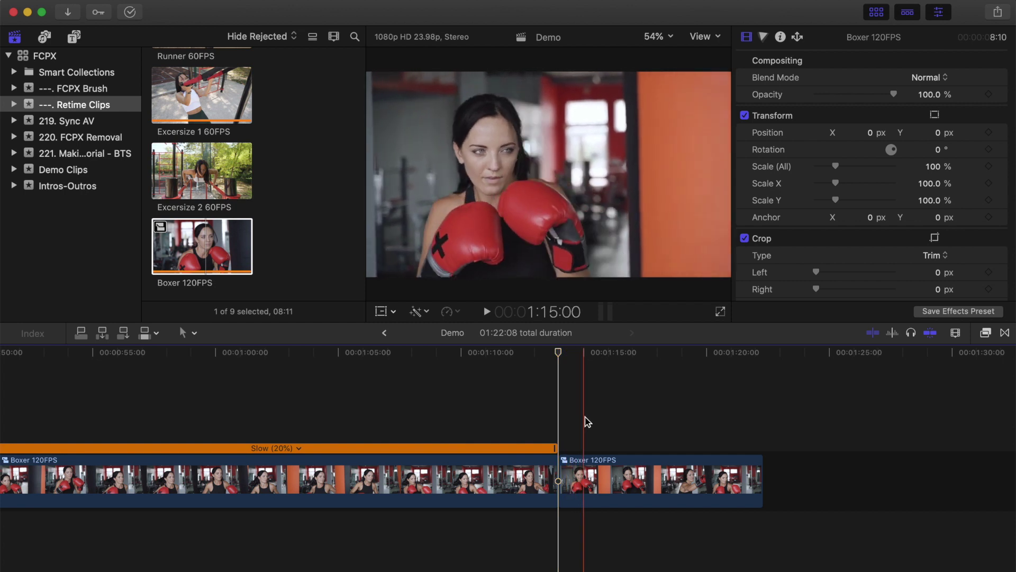
pyautogui.click(597, 420)
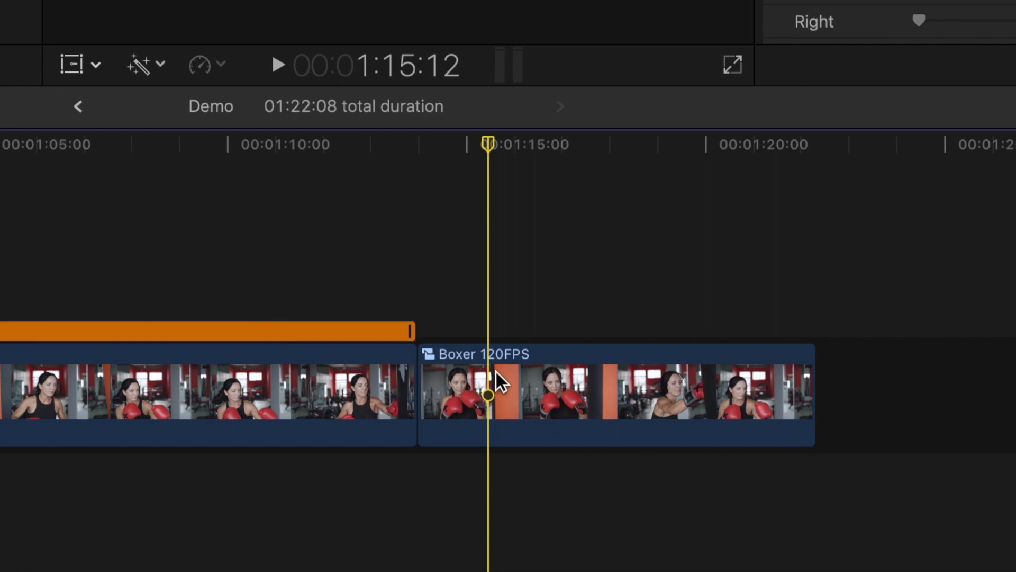
# Step: Blade Speed the second Boxer clip twice, creating three Normal (100%) sections
pyautogui.click(487, 377)
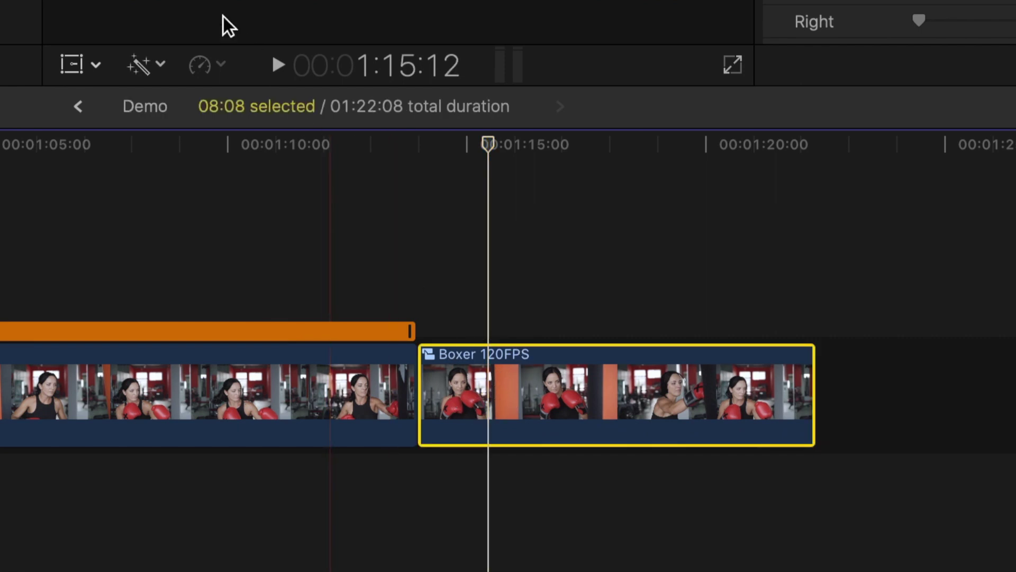
pyautogui.click(222, 66)
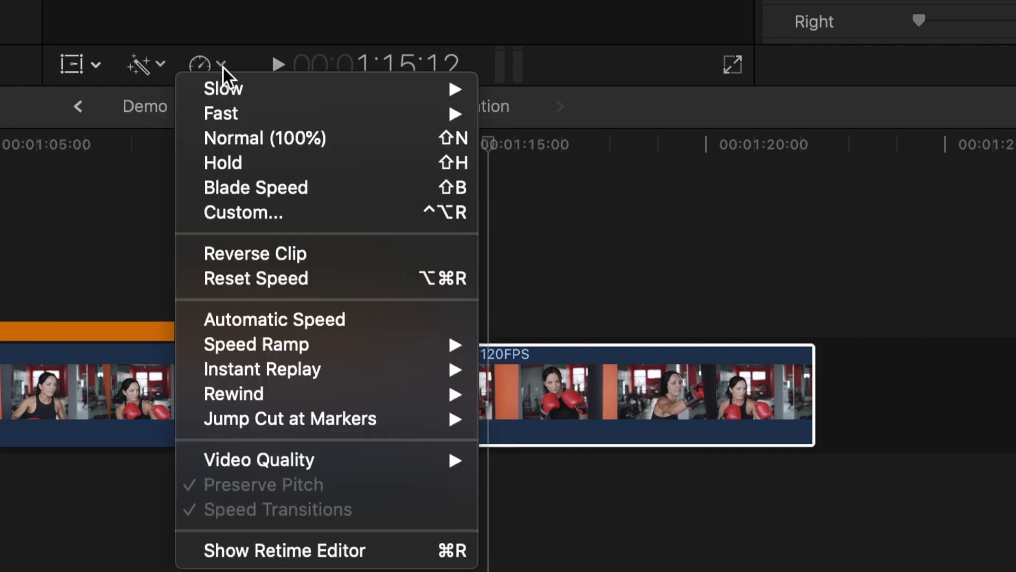
pyautogui.click(272, 183)
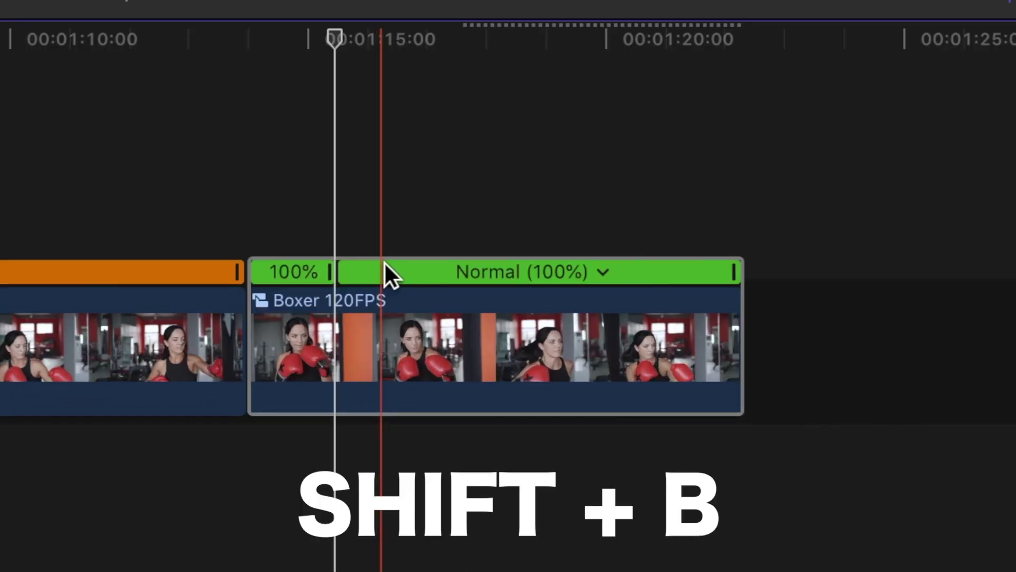
pyautogui.click(384, 262)
pyautogui.hotkey('shift', 'b')
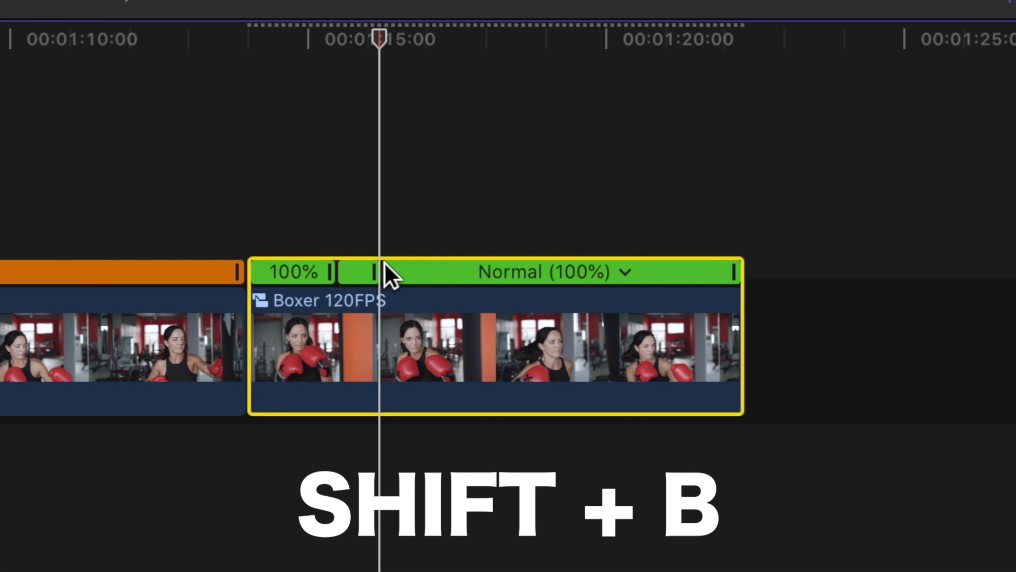
pyautogui.press('super+equal')
pyautogui.press('super+equal')
pyautogui.press('super+equal')
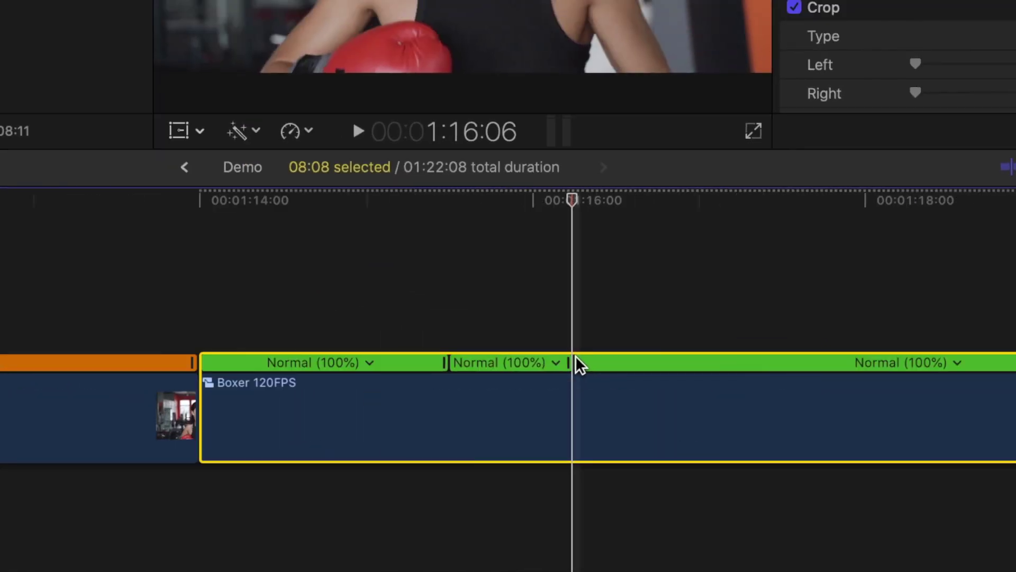
# Step: Give the middle Boxer section a custom 20% rate, making it 03:12 long
pyautogui.click(492, 363)
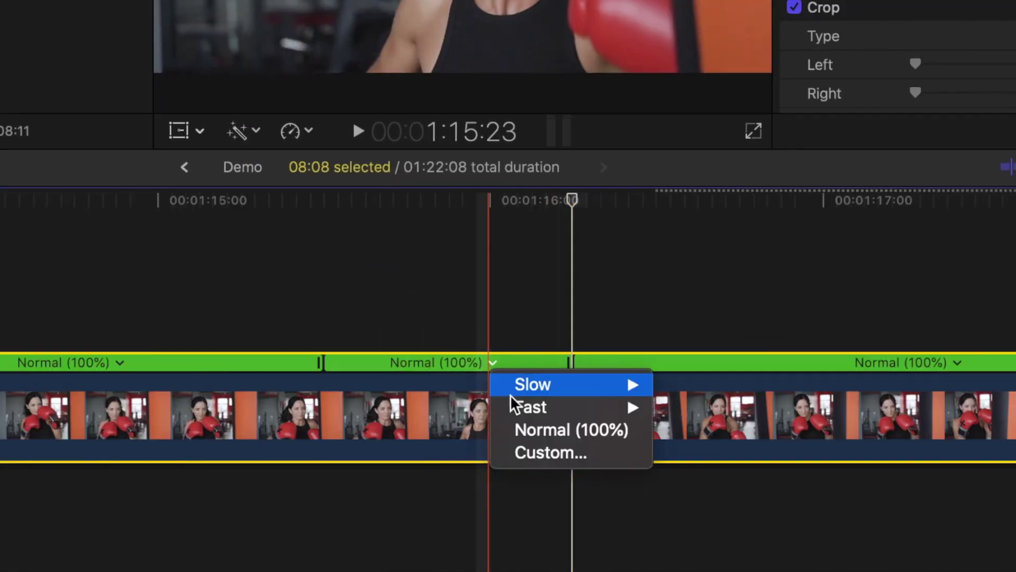
pyautogui.click(535, 454)
pyautogui.doubleClick(527, 267)
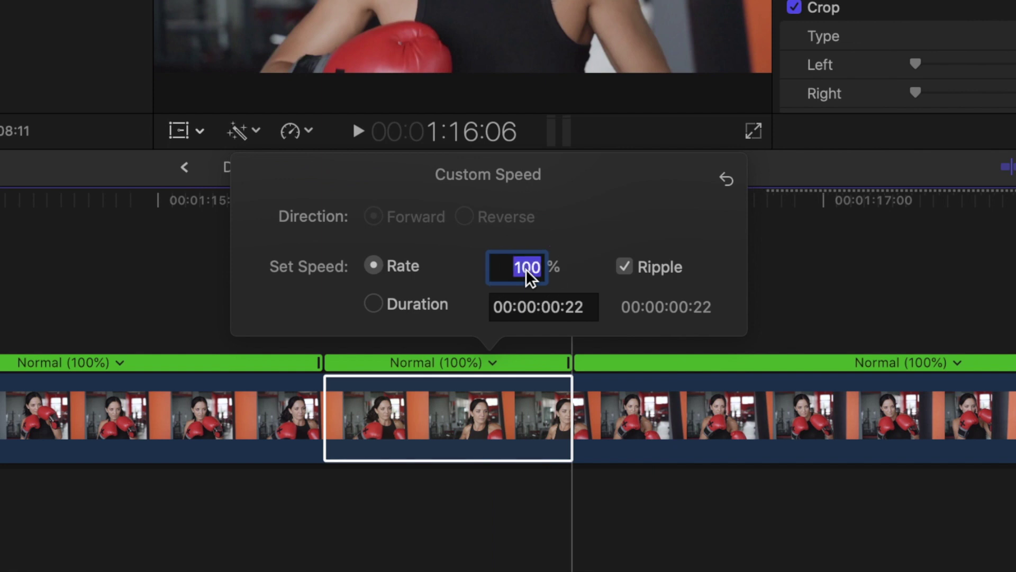
pyautogui.write('20')
pyautogui.press('Return')
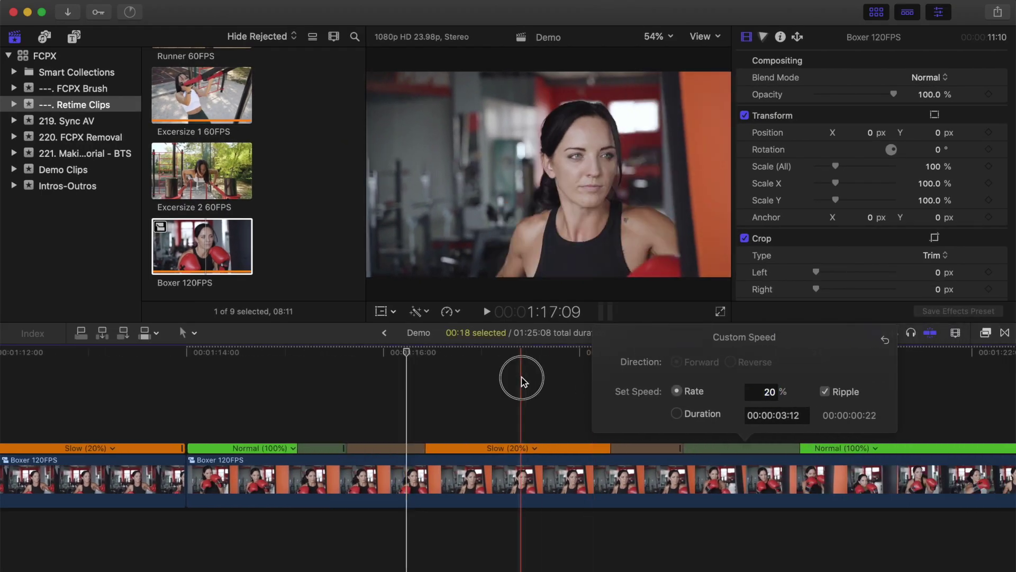
pyautogui.click(523, 380)
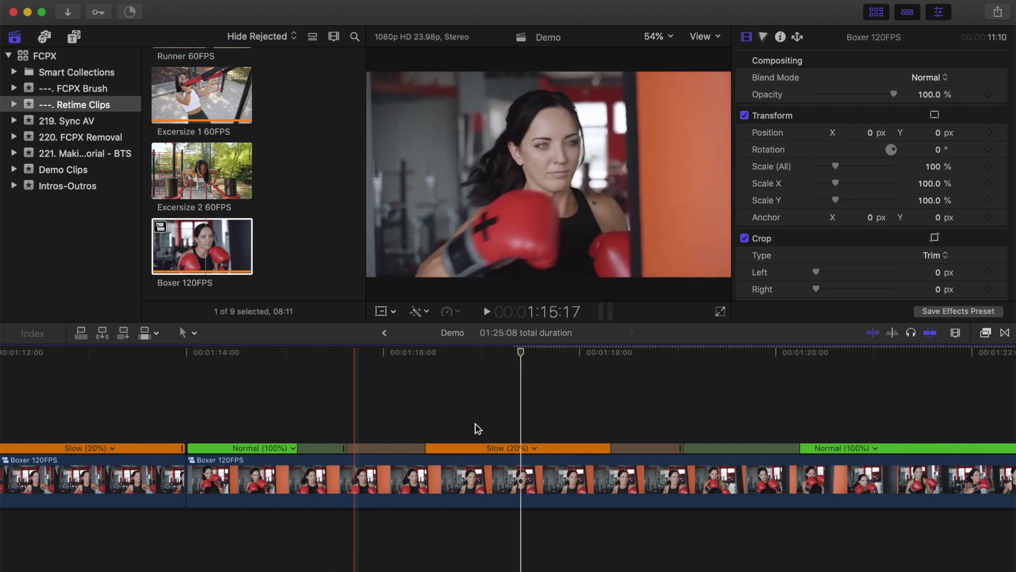